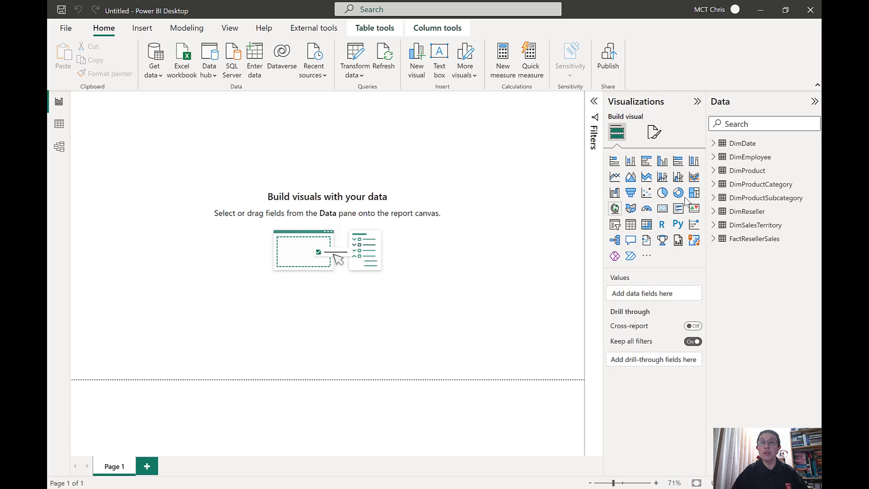
- Expand FactResellerSales in the Data pane and select its ShipDate and DueDate fields
mouse_move(741, 246)
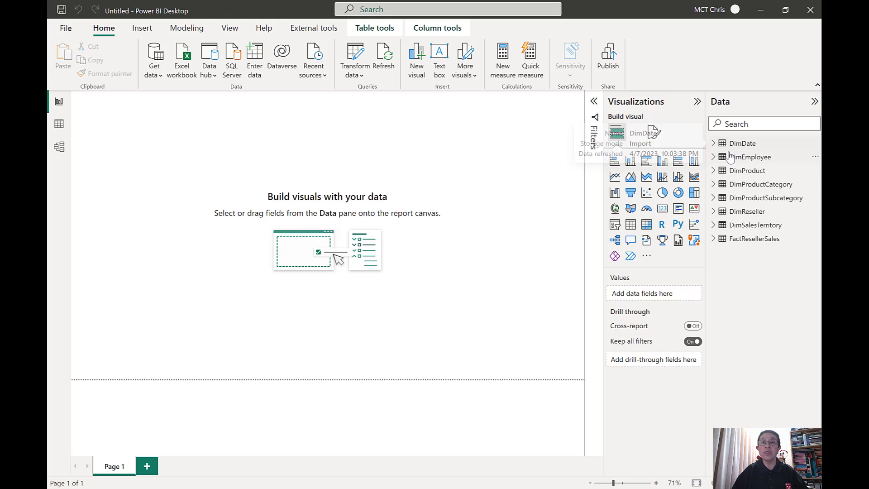
left_click(714, 239)
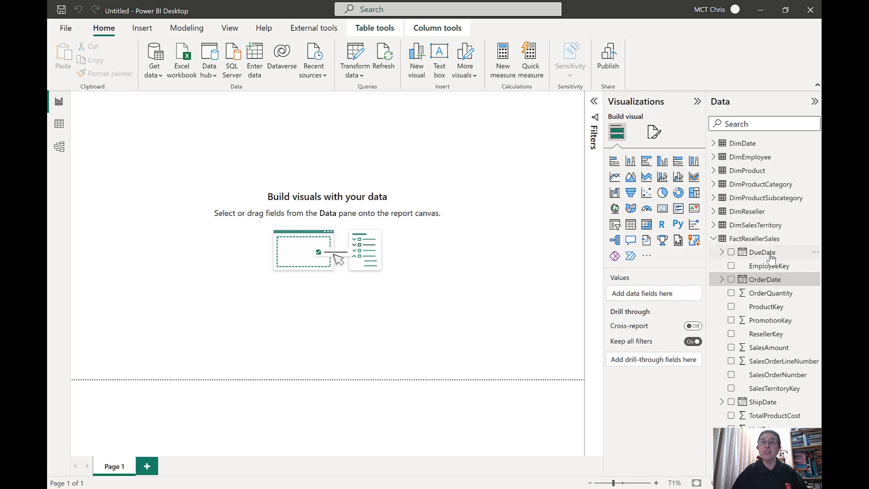
left_click(765, 403)
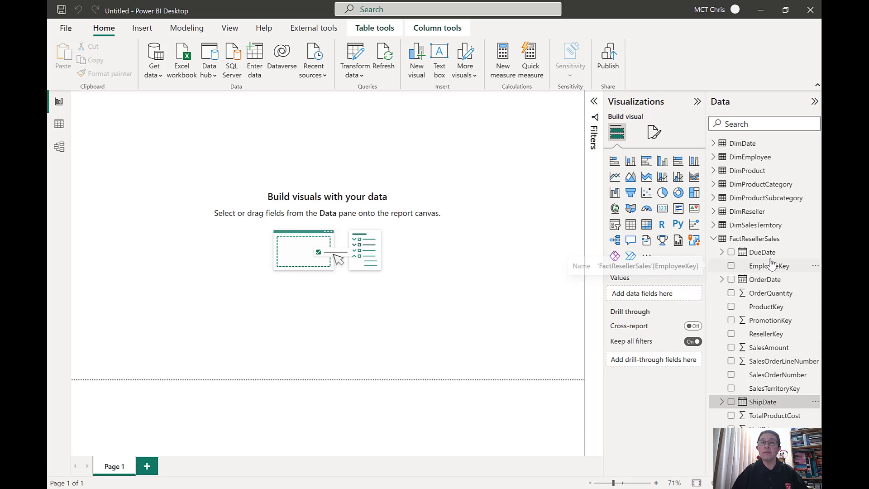
left_click(768, 257)
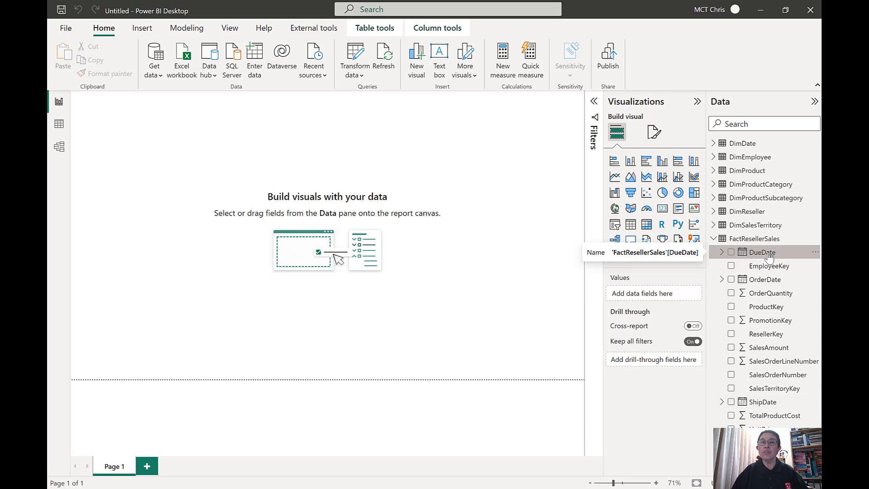
- Reveal the automatic Date Hierarchy under DueDate and OrderDate, then collapse them again
left_click(722, 252)
left_click(730, 266)
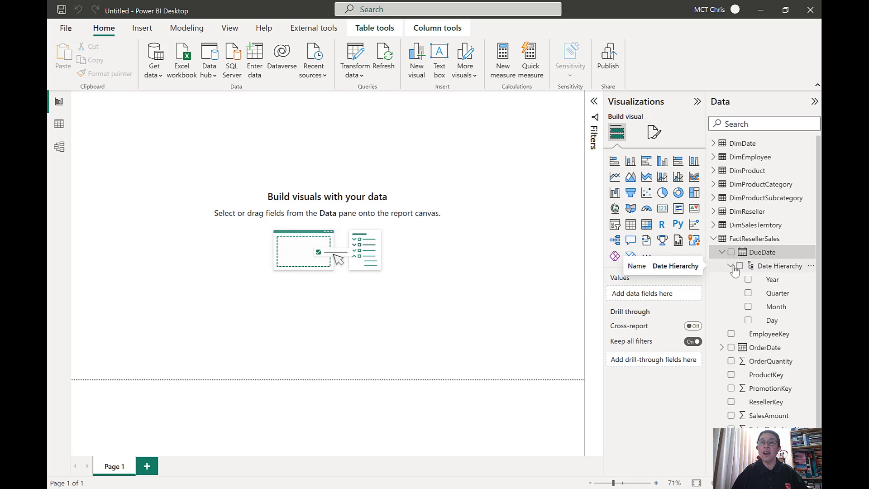
left_click(730, 266)
left_click(722, 295)
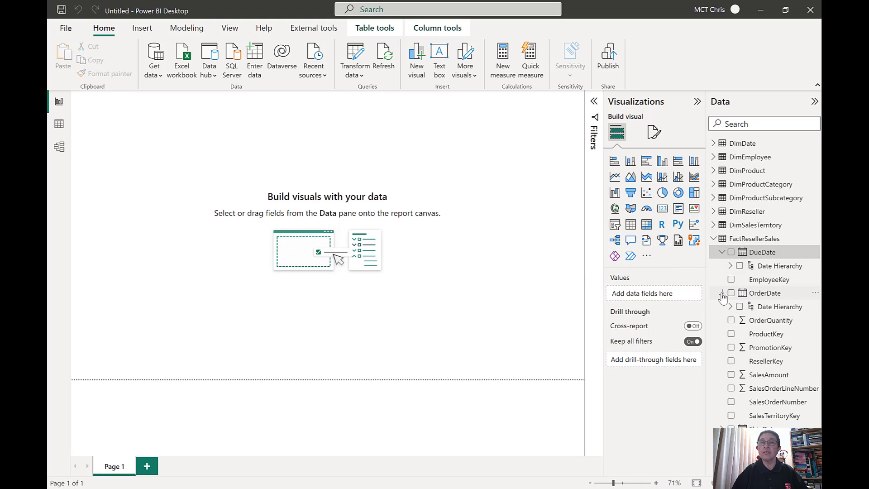
left_click(733, 307)
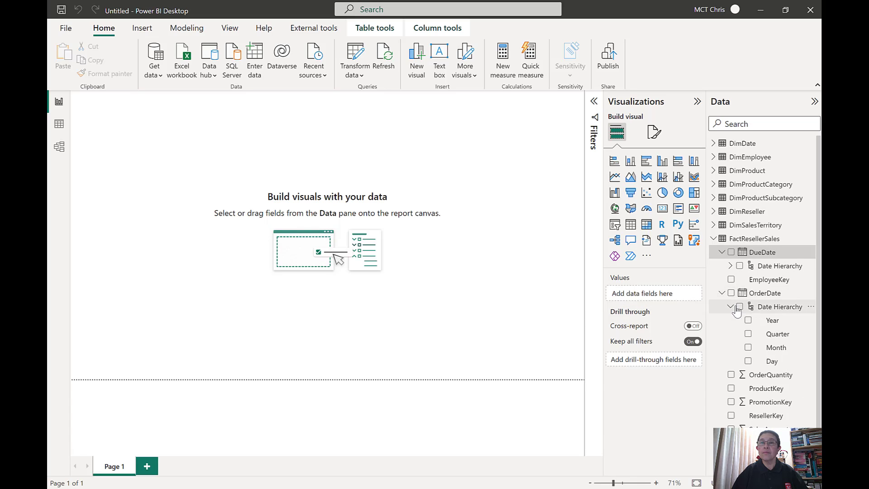
left_click(722, 293)
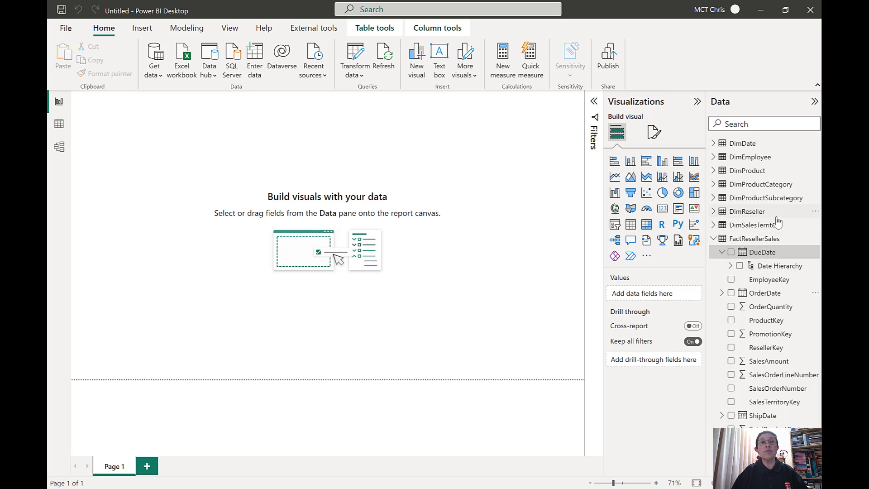
mouse_move(778, 222)
- Launch DAX Studio from External tools on this model and dismiss the query tip
left_click(317, 28)
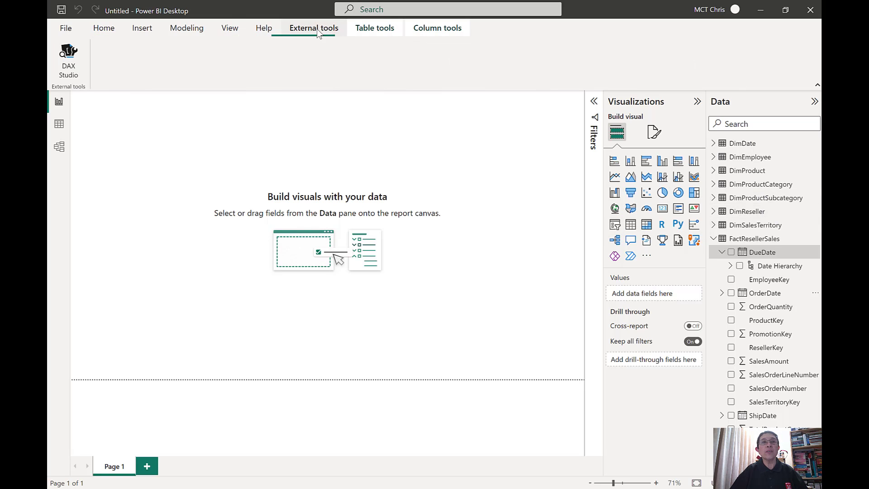
left_click(69, 62)
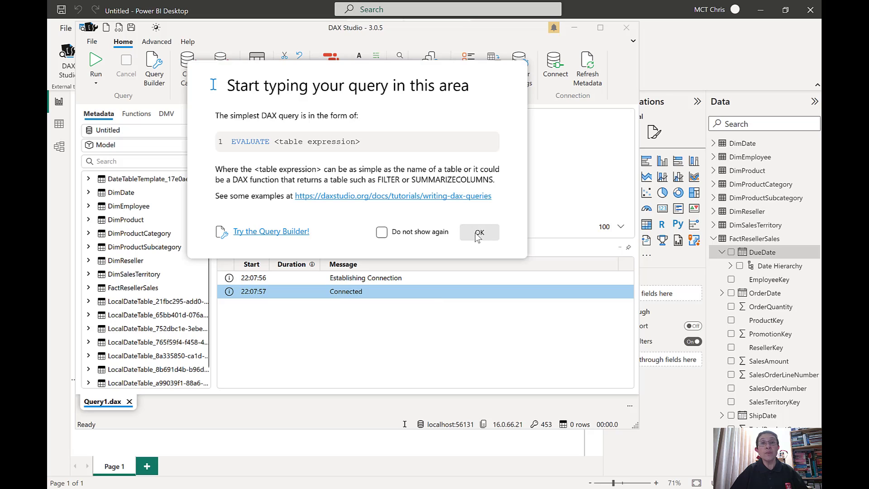
left_click(478, 231)
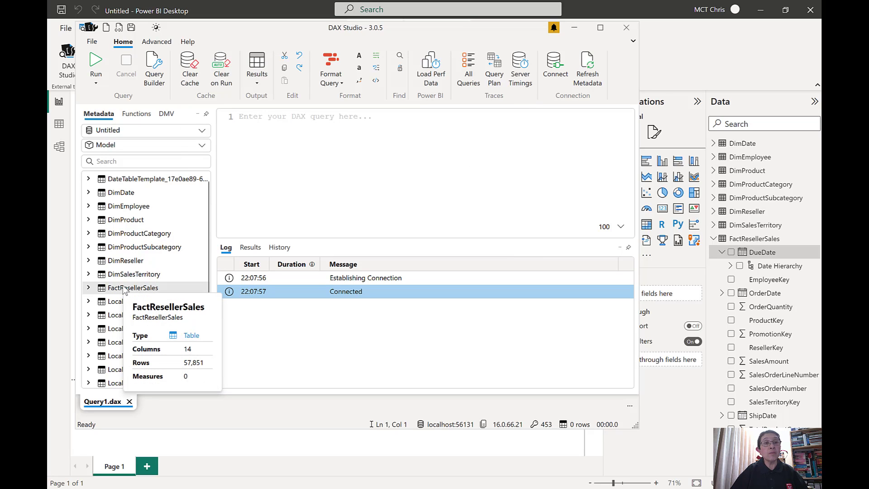
- Expand a hidden LocalDateTable and its Date Hierarchy in the Metadata pane, then collapse both
mouse_move(129, 281)
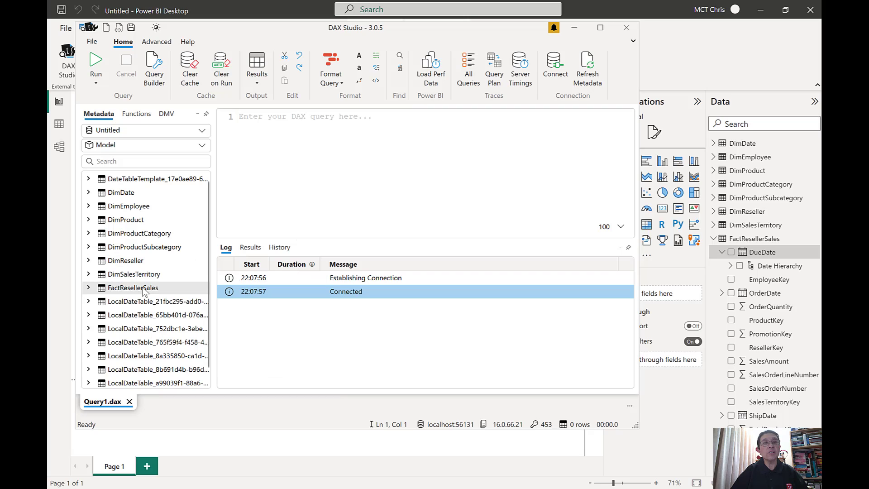
left_click(89, 302)
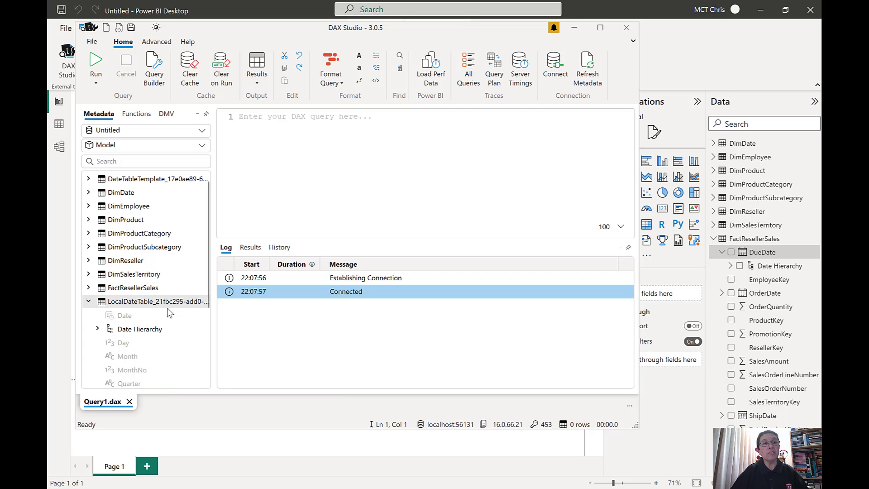
scroll(168, 308, "down", 2)
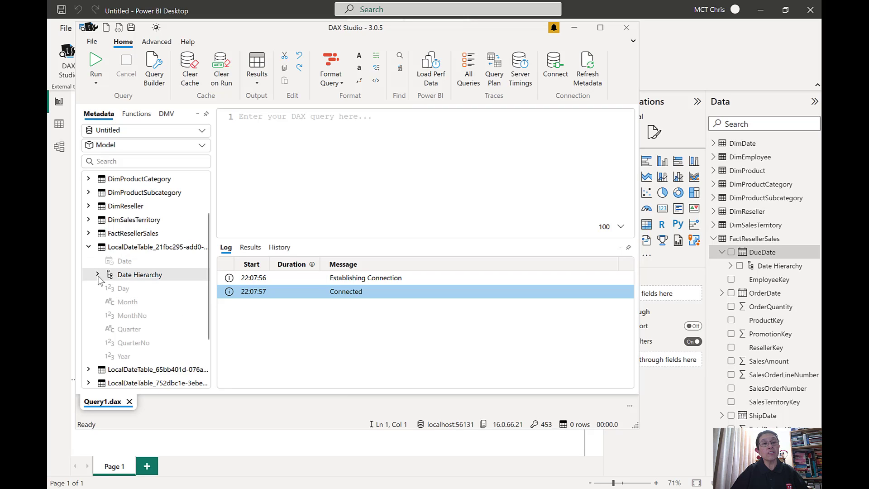
left_click(98, 275)
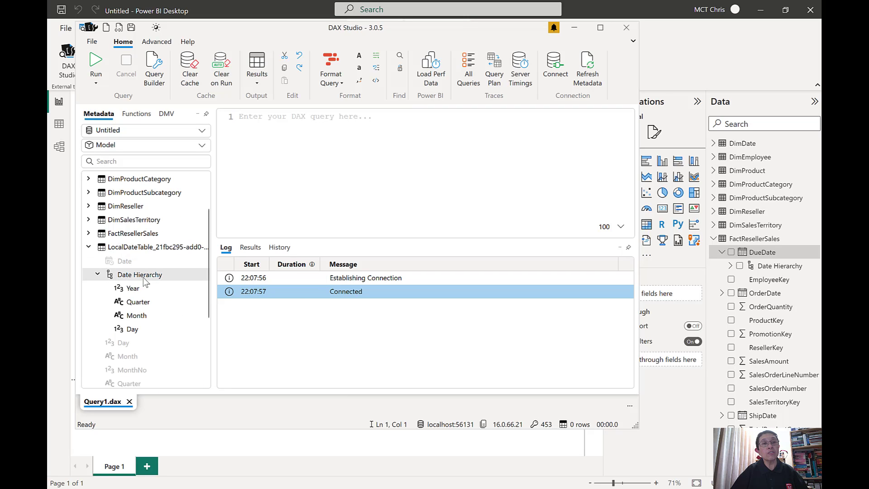
left_click(98, 274)
left_click(88, 248)
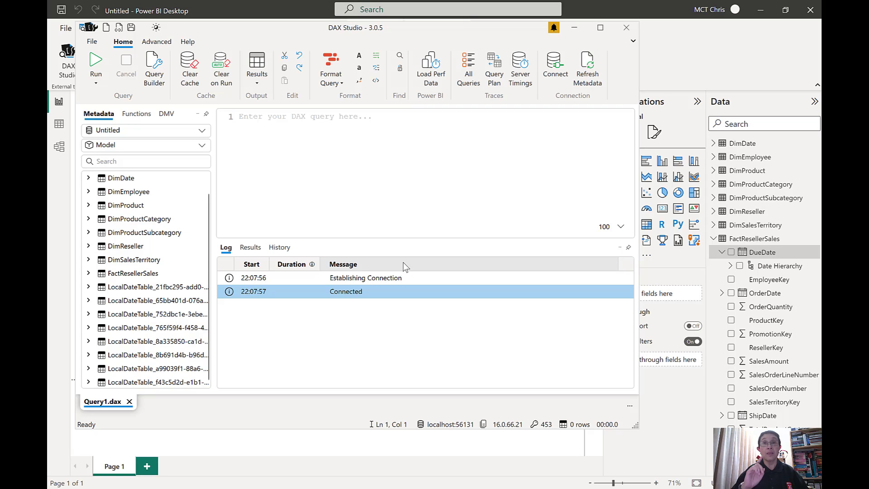
- Refresh the metadata, run Advanced > View Metrics, and show the VertiPaq Analyzer Summary
left_click(585, 63)
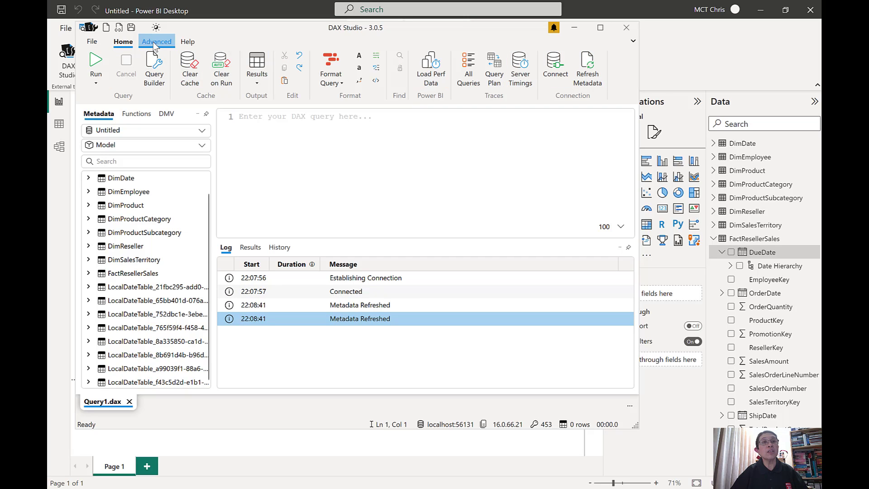
left_click(155, 45)
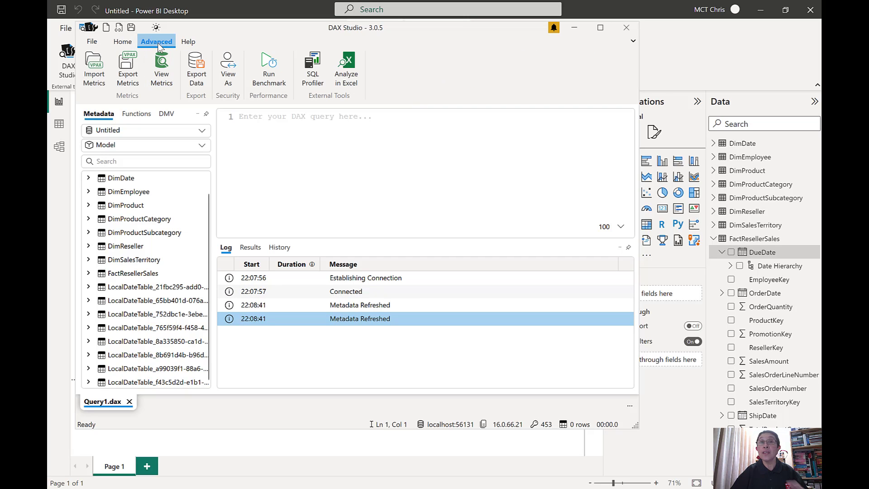
left_click(162, 70)
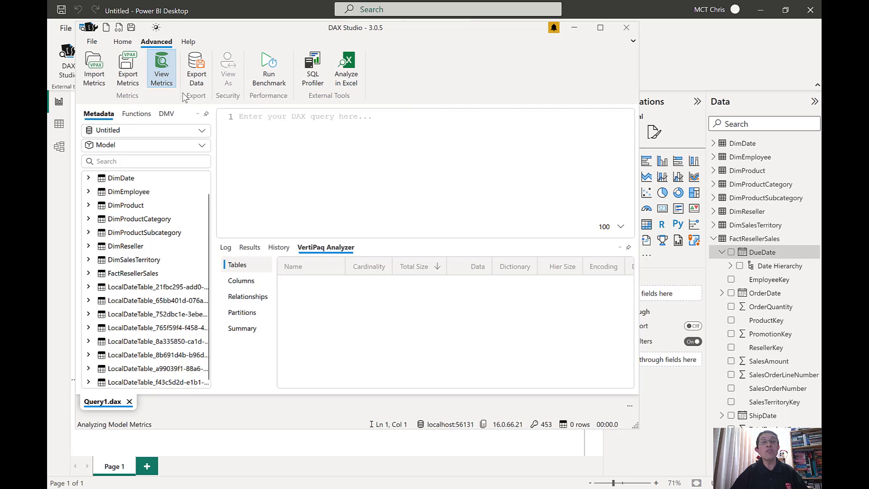
left_click(243, 330)
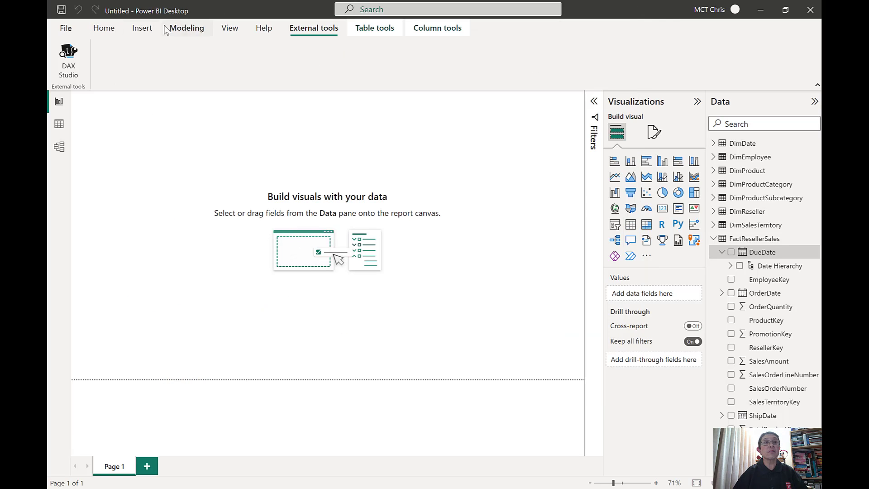
- In Options, clear Auto date/time for new files (Global Data Load) and for the current file's Data Load
left_click(67, 28)
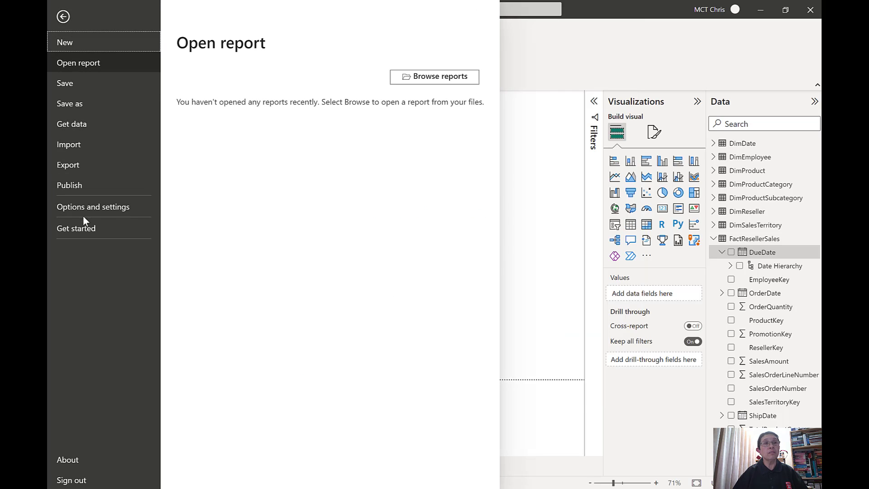
left_click(83, 208)
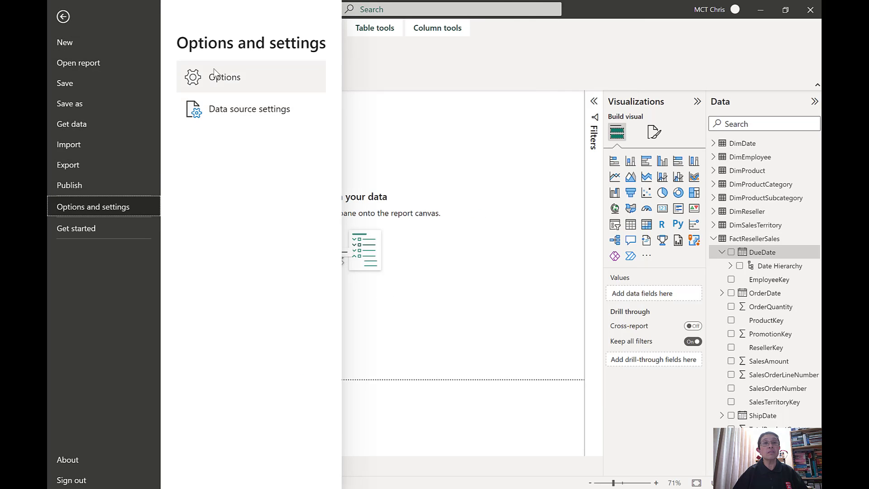
left_click(215, 76)
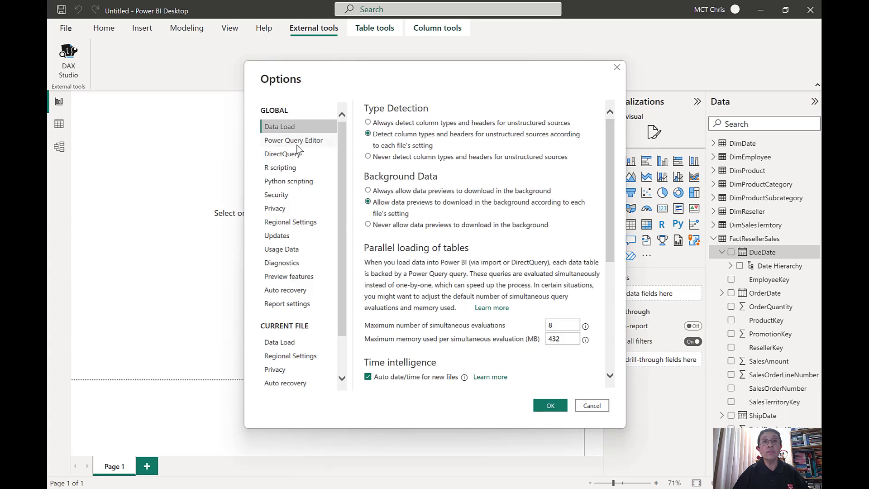
scroll(394, 319, "down", 1)
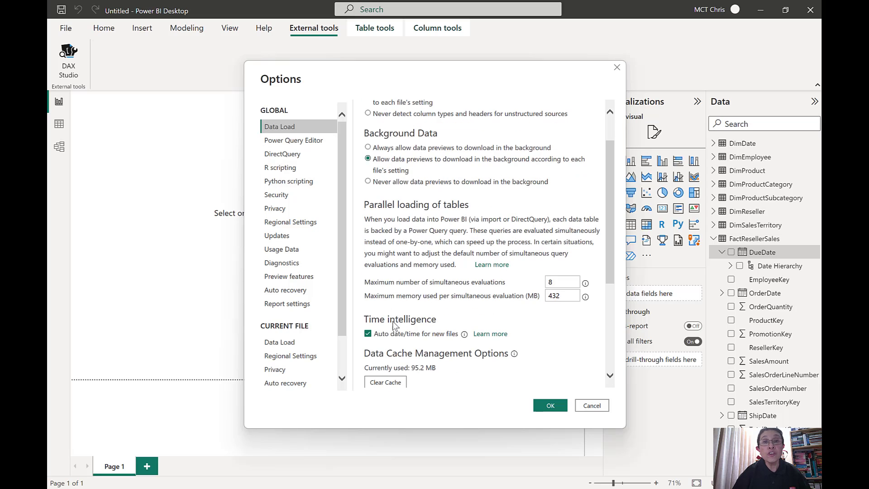
left_click(368, 334)
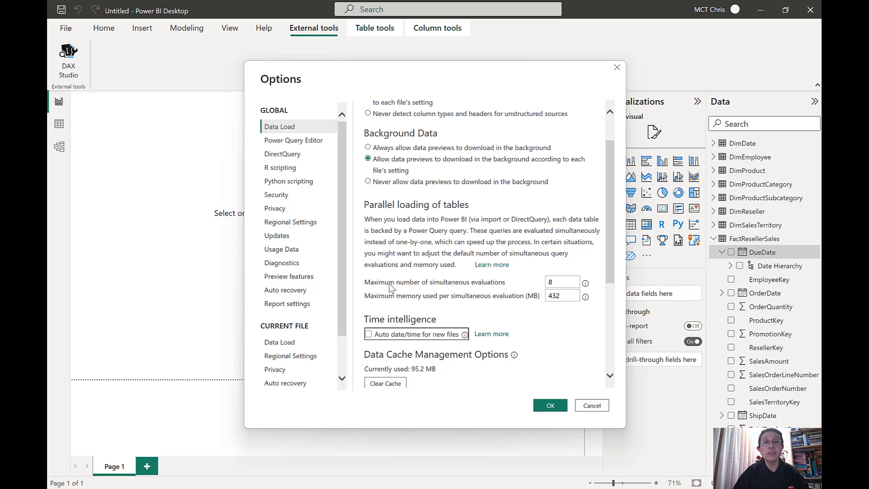
left_click_drag(344, 308, 343, 343)
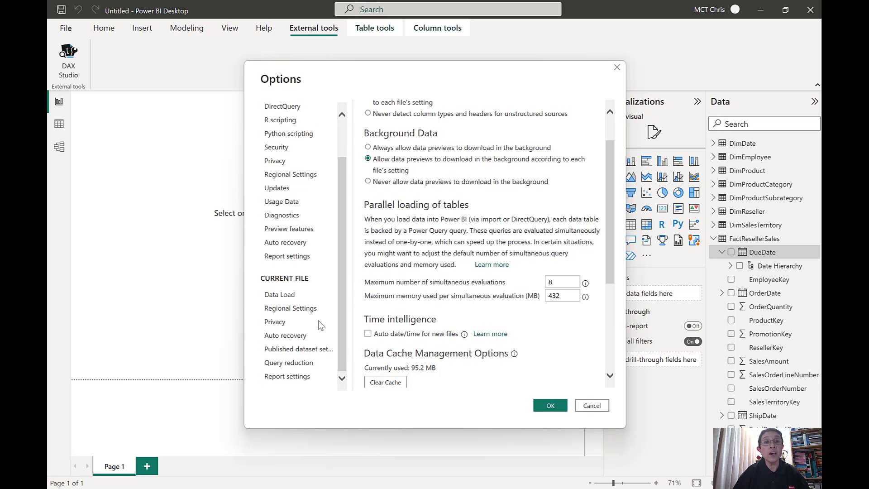
left_click(281, 297)
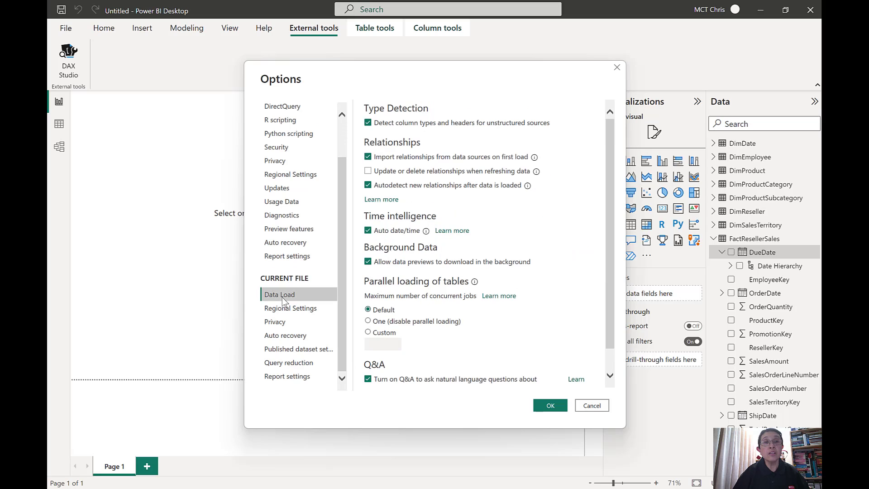
left_click(368, 231)
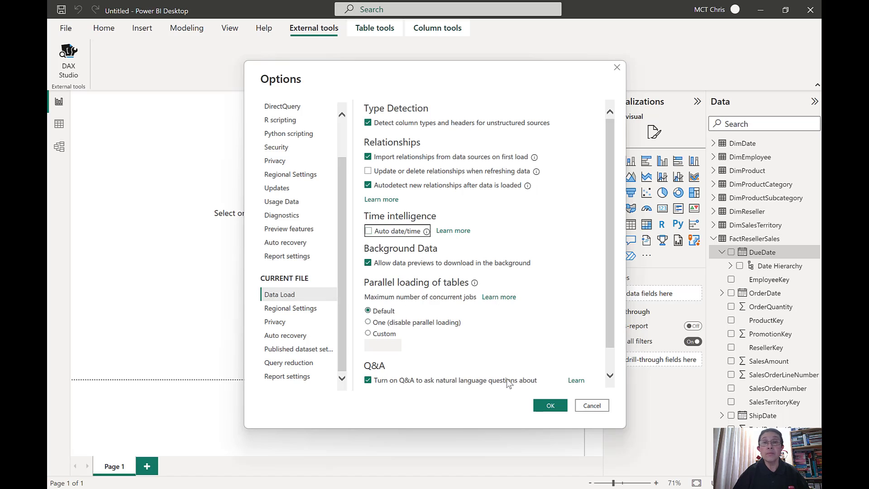
- Apply the Auto date/time changes by confirming the Options dialog with OK
left_click(551, 405)
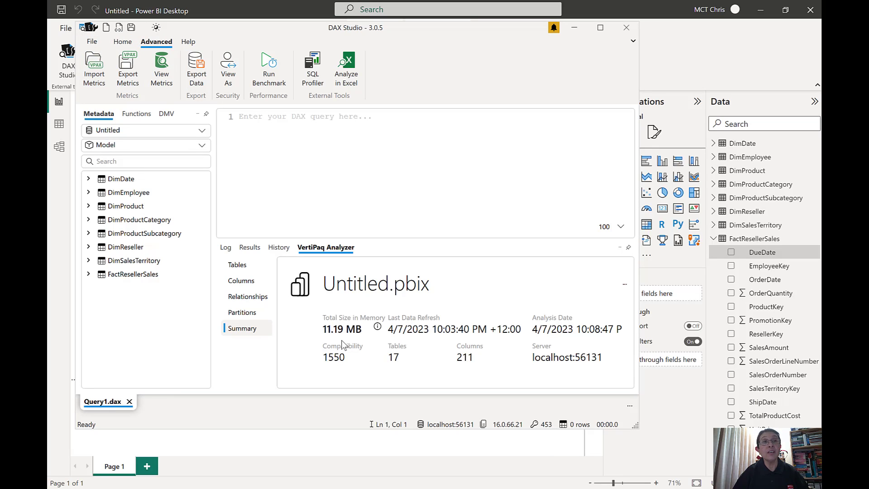
- Rerun View Metrics and open the Summary, now showing 2.75 MB across 8 tables
left_click(162, 73)
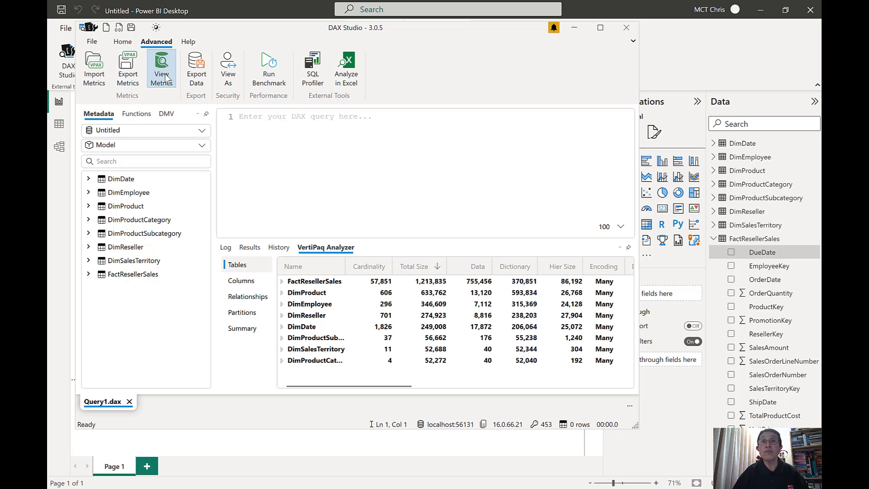
left_click(247, 334)
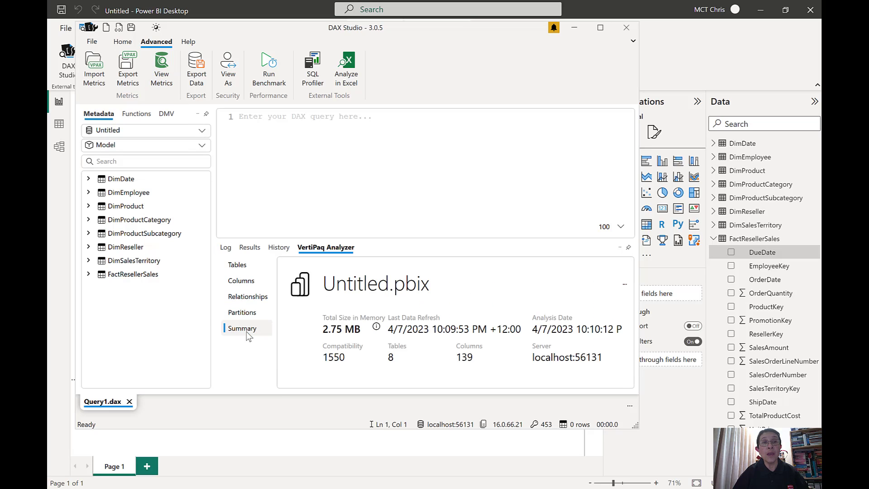